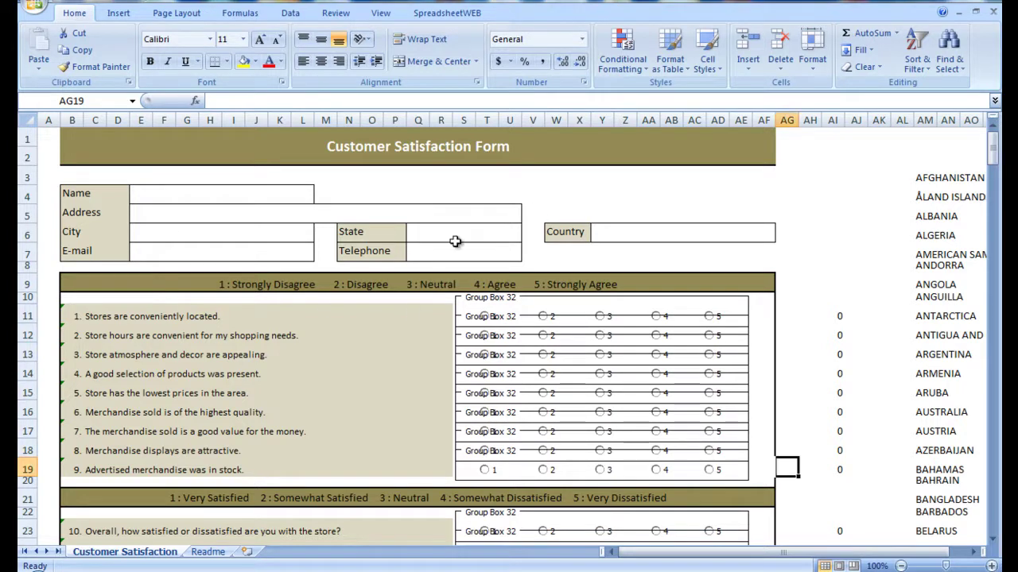
# Run the SpreadsheetWEB Wizard on the workbook to create CustomerSatisfactionForm, finishing without uploading.
pyautogui.scroll(-3, 455, 241)
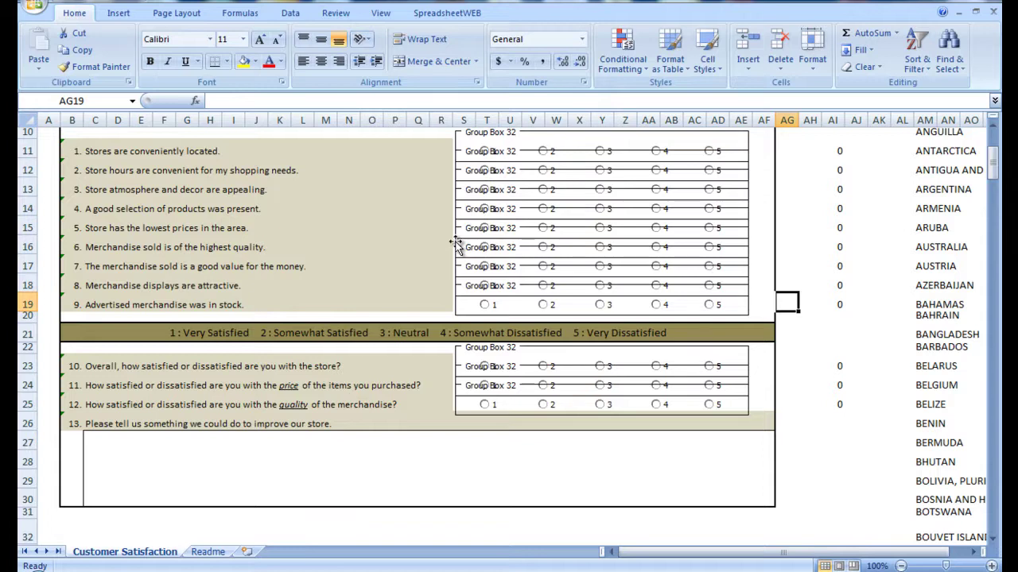
pyautogui.scroll(3, 457, 244)
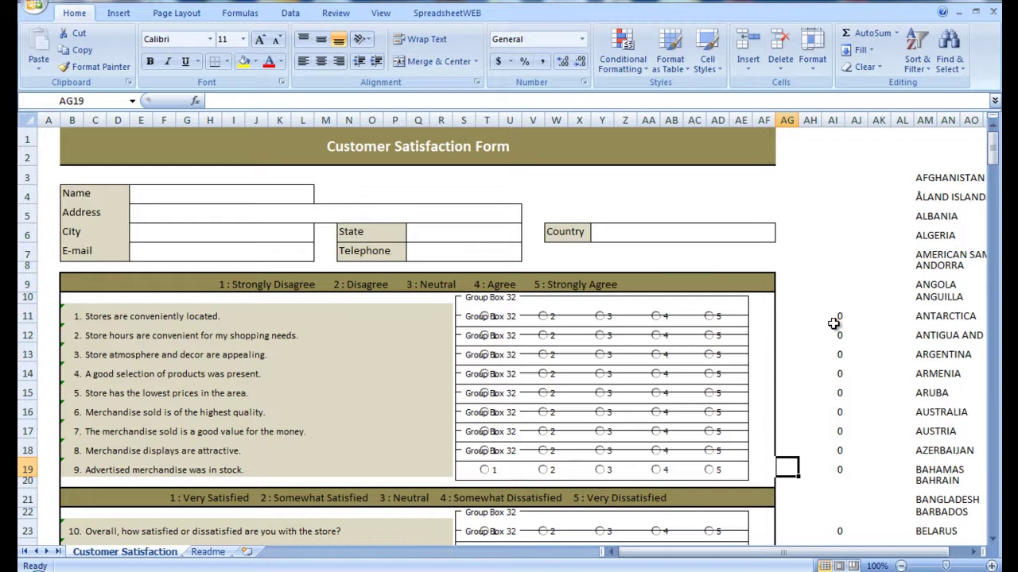
pyautogui.click(439, 13)
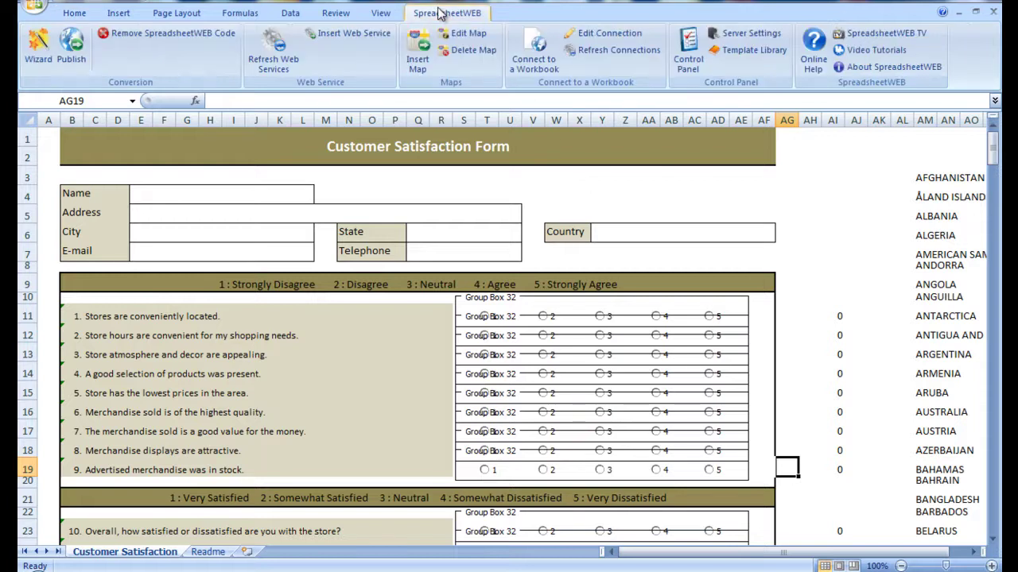
pyautogui.click(47, 51)
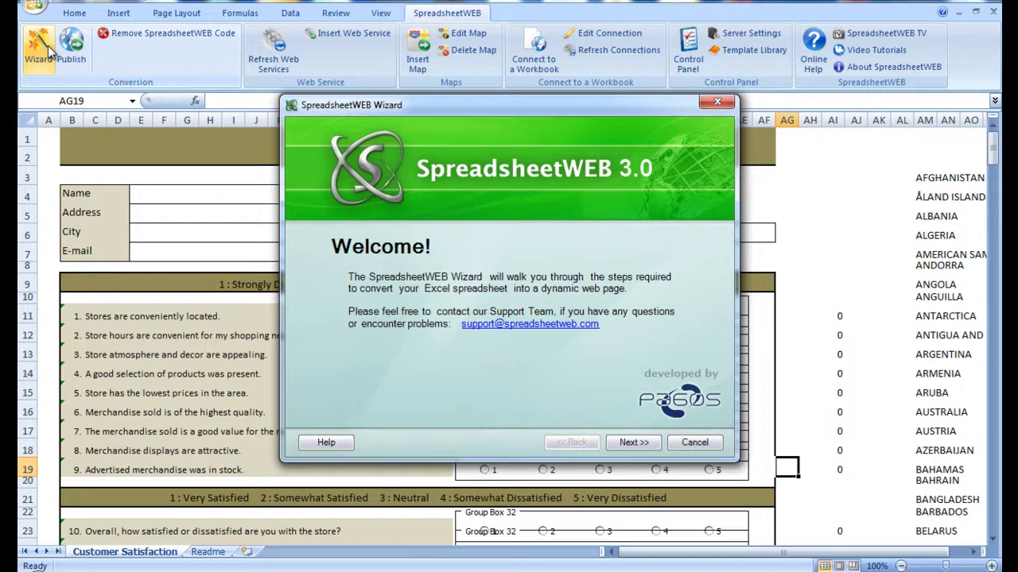
pyautogui.click(634, 442)
pyautogui.click(634, 442)
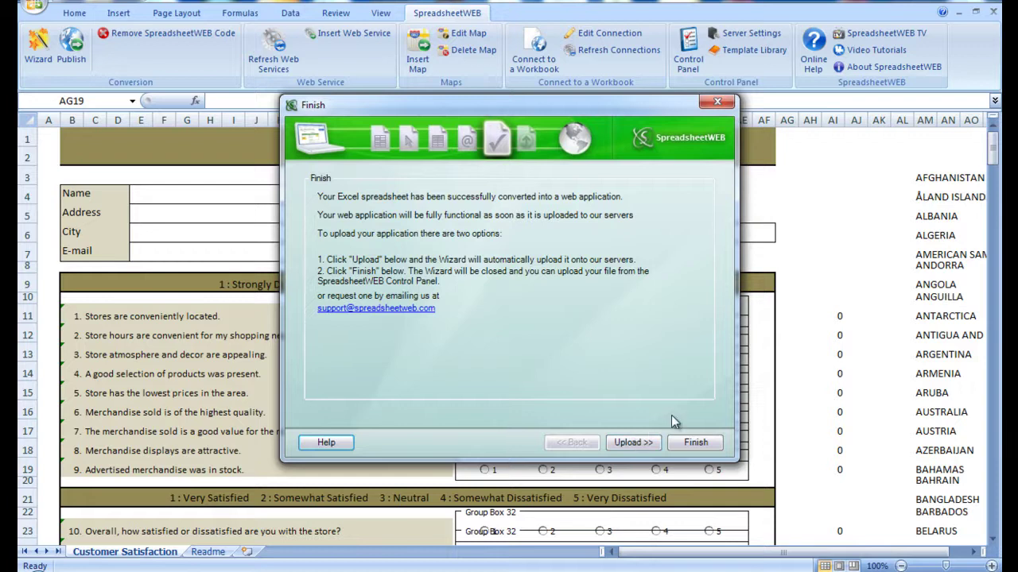
pyautogui.click(696, 444)
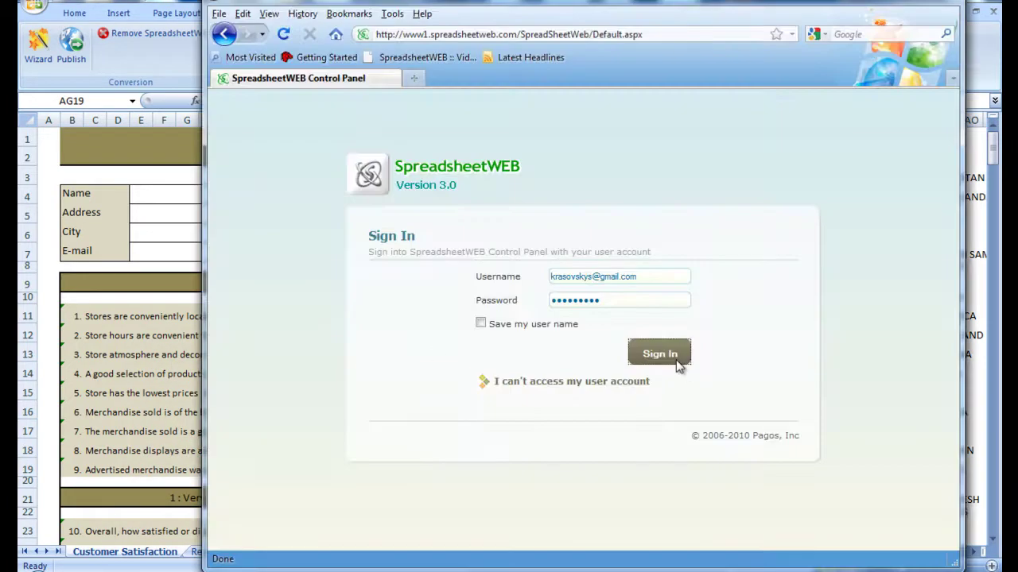
# Sign in and start a new web application named Customer Satisfaction Survey.
pyautogui.click(659, 354)
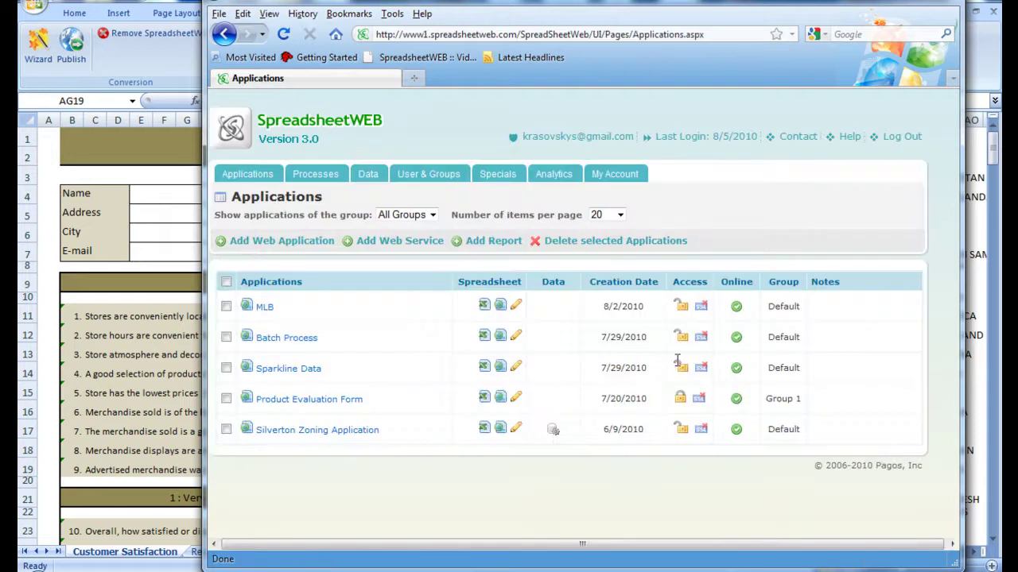
pyautogui.click(291, 247)
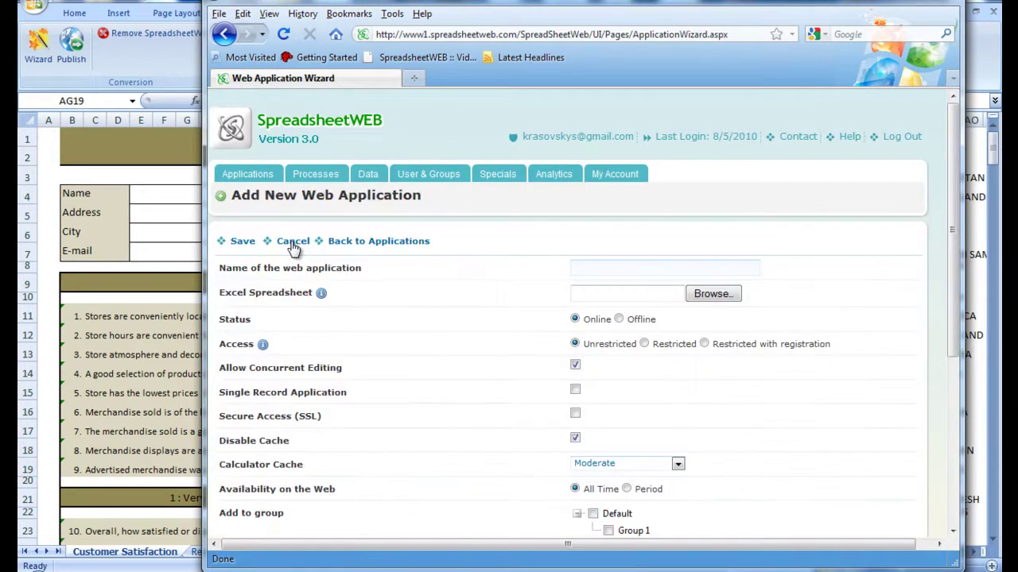
pyautogui.click(627, 264)
pyautogui.write('Customer Satisfaction Survey')
# Attach CustomerSatisfactionSurvey.xlsx, assign the Default group, and save the application.
pyautogui.click(710, 293)
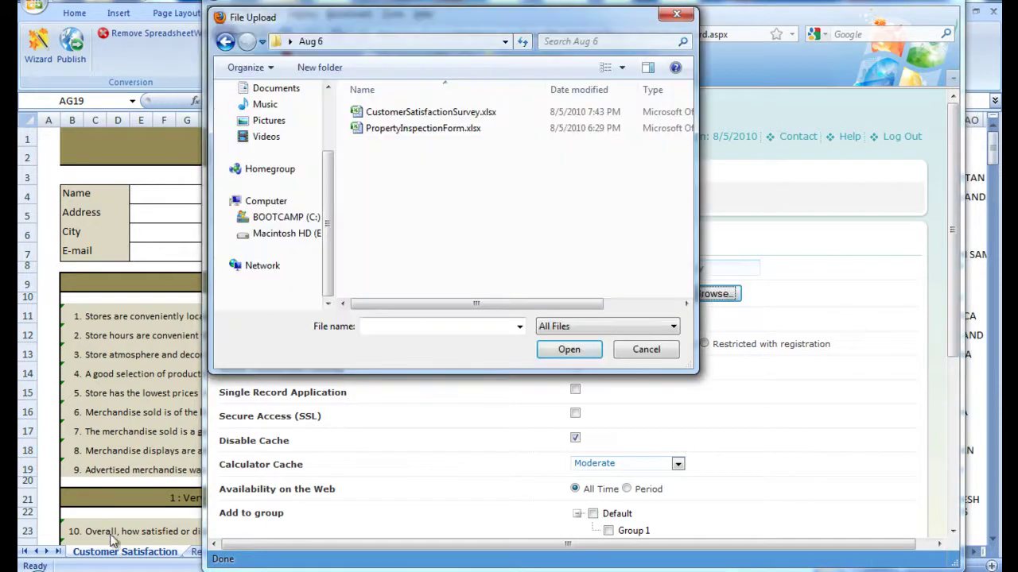
pyautogui.doubleClick(453, 113)
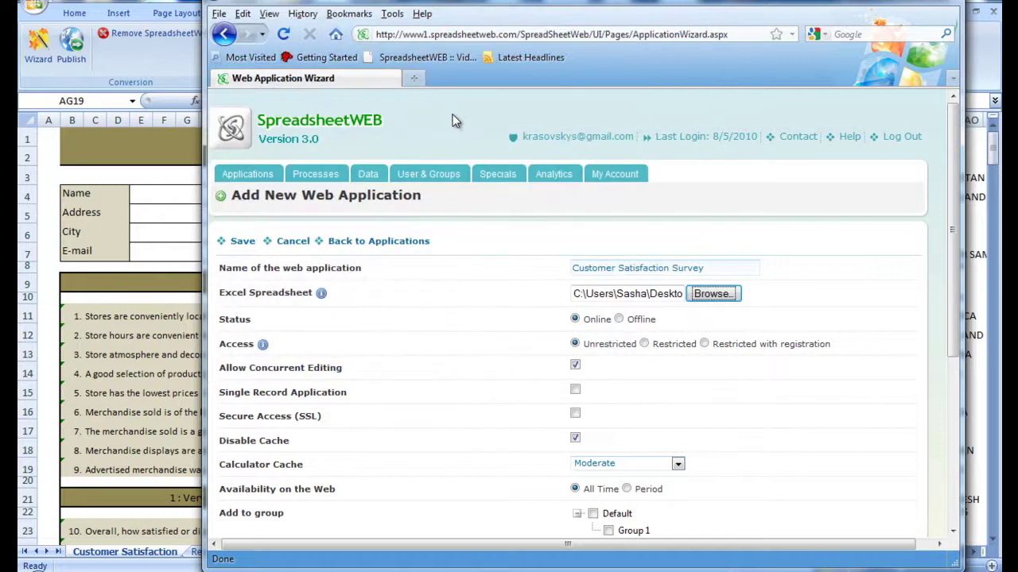
pyautogui.scroll(-5, 455, 120)
pyautogui.click(593, 230)
pyautogui.click(242, 488)
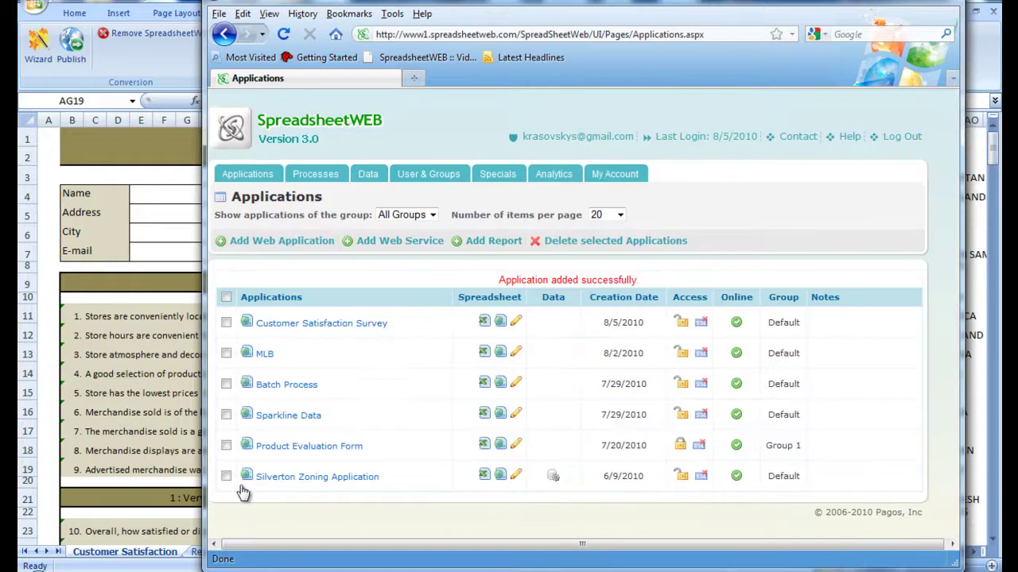
# Open the Customer Satisfaction Survey form and submit a response with contact details, ratings and comment.
pyautogui.click(335, 324)
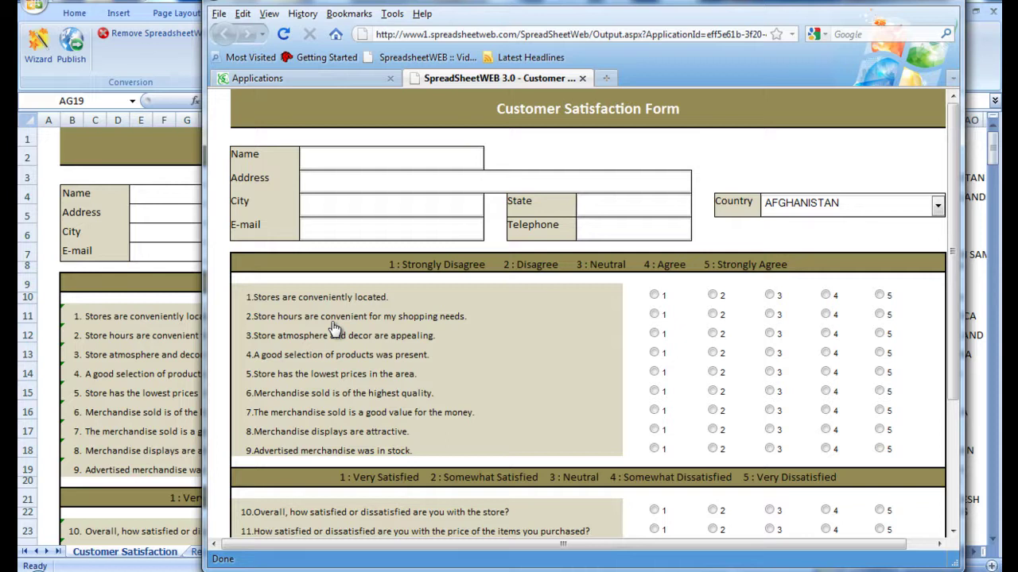
pyautogui.click(503, 35)
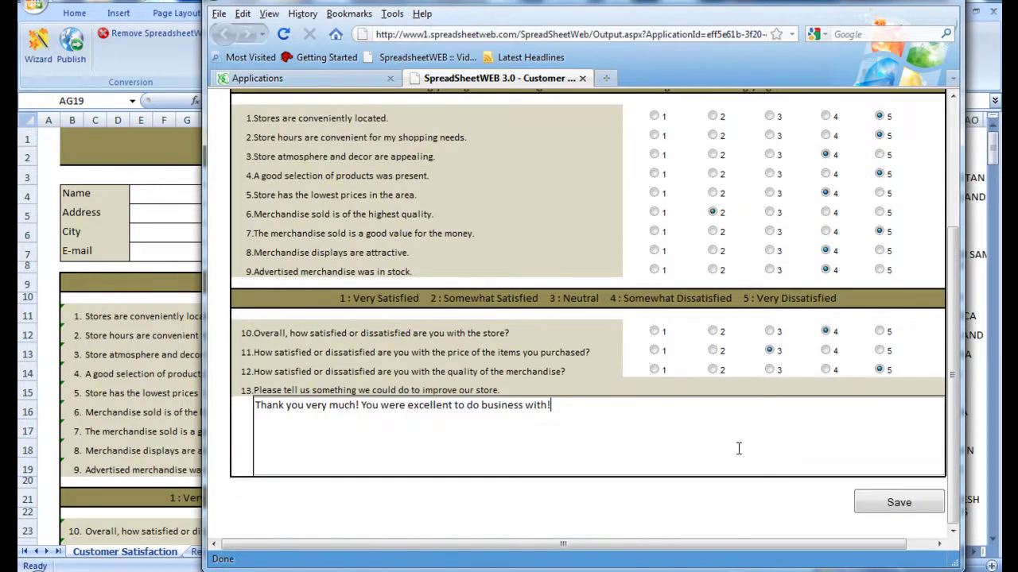
pyautogui.click(881, 504)
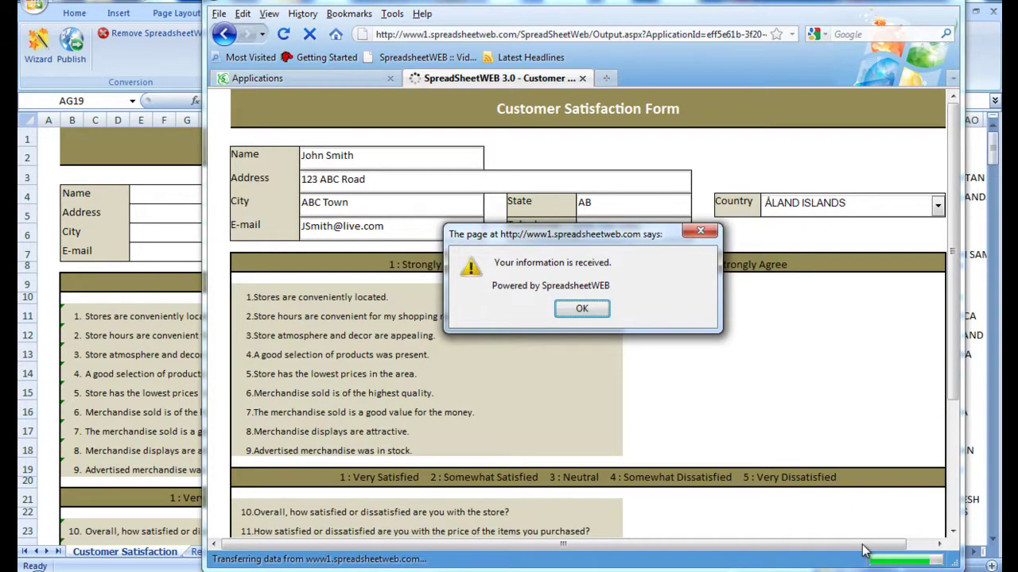
# Submit a second survey response with different contact details and ratings, dismissing both confirmations.
pyautogui.click(584, 310)
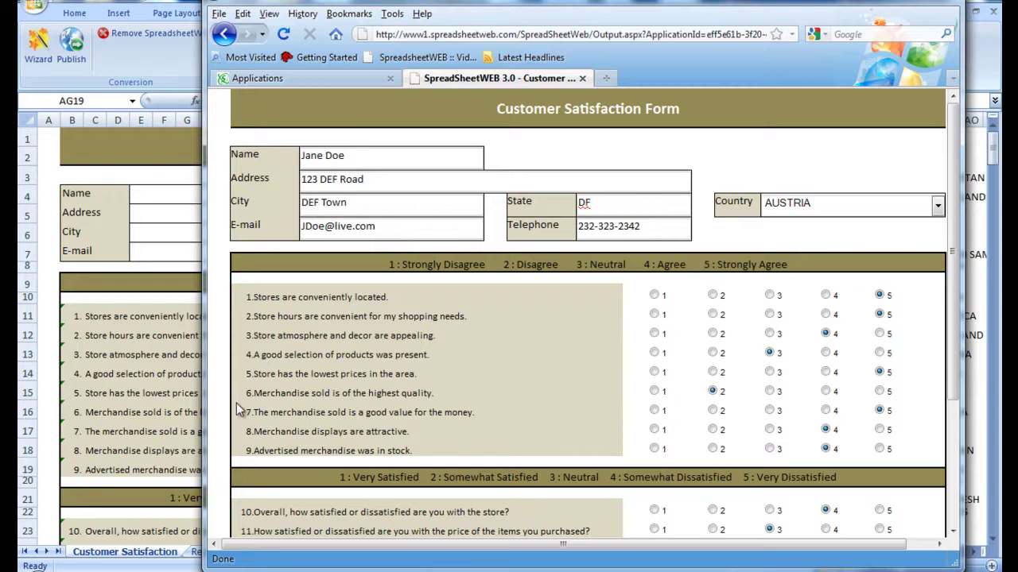
pyautogui.scroll(-4, 240, 409)
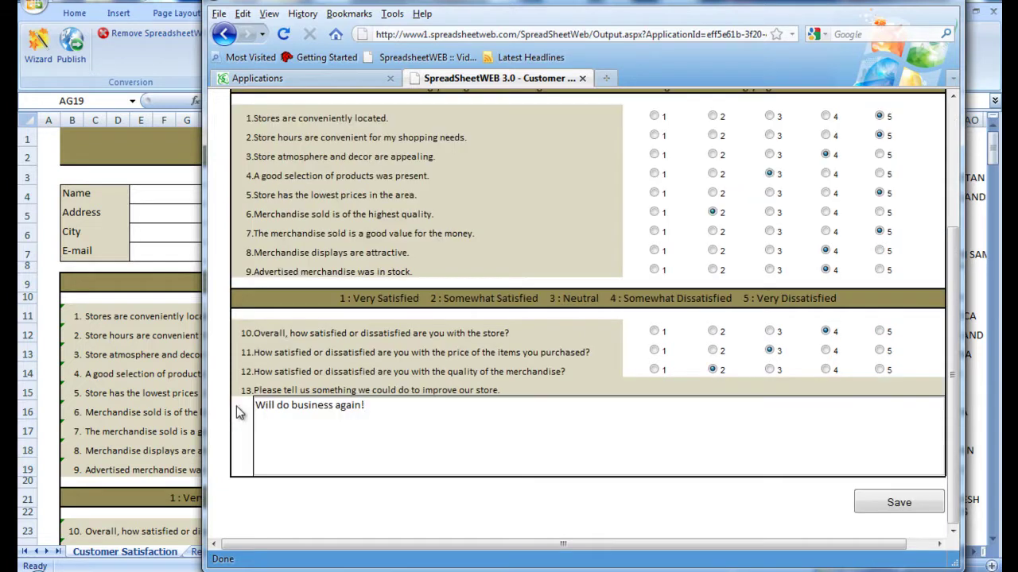
pyautogui.click(909, 507)
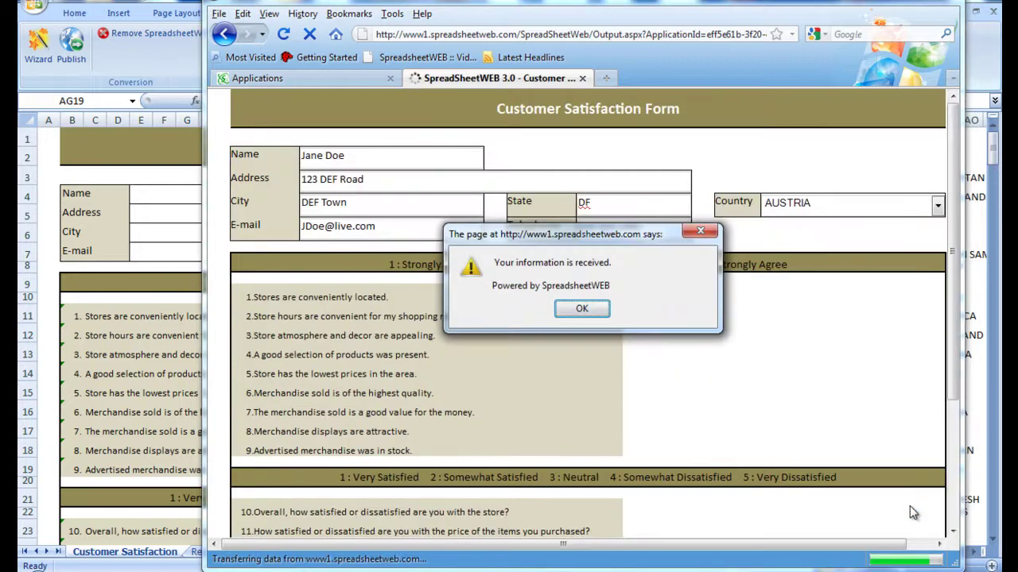
pyautogui.click(559, 314)
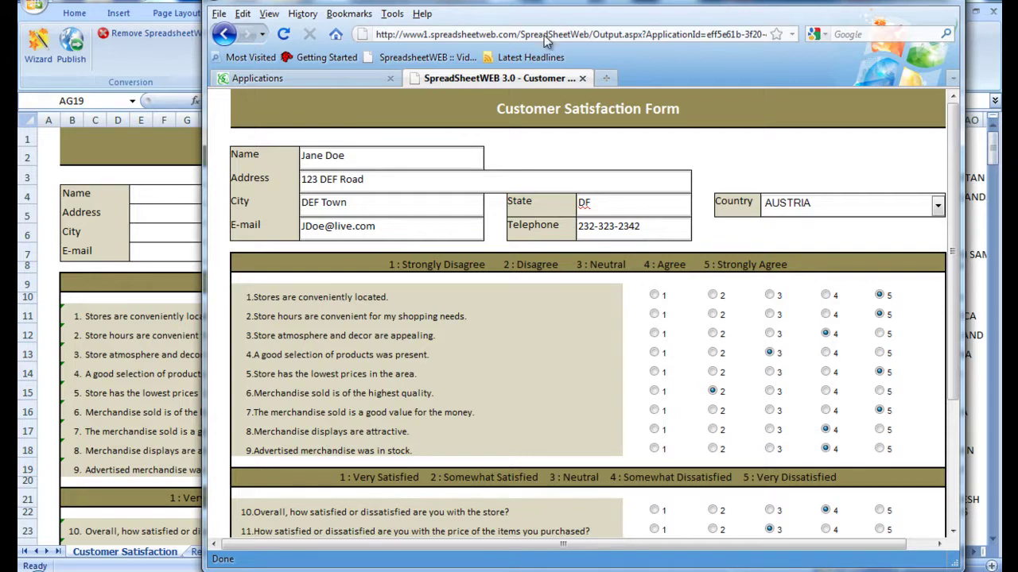
# Close the form tab and list the Customer Satisfaction Survey records on the Data page.
pyautogui.click(582, 78)
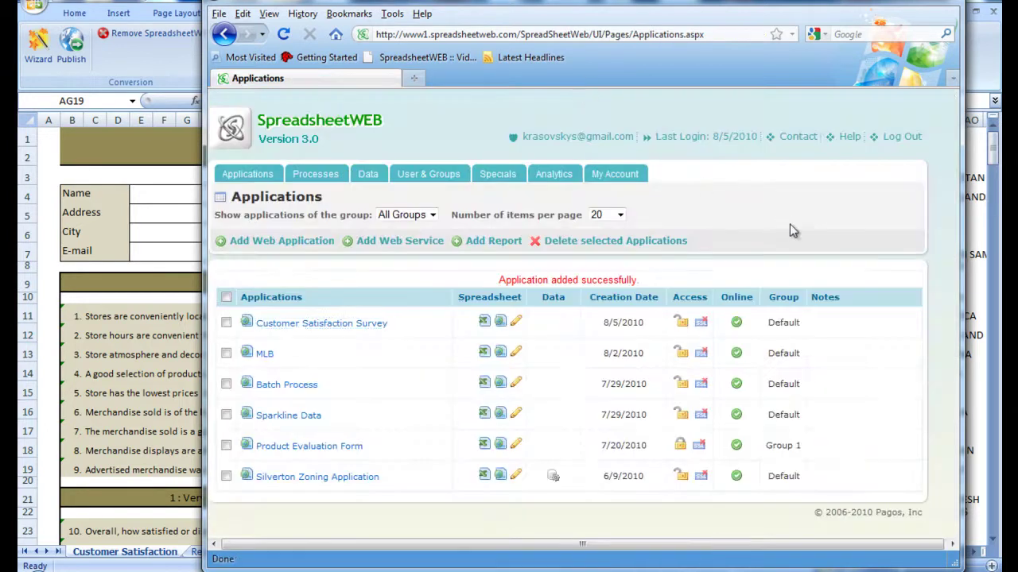
pyautogui.click(384, 181)
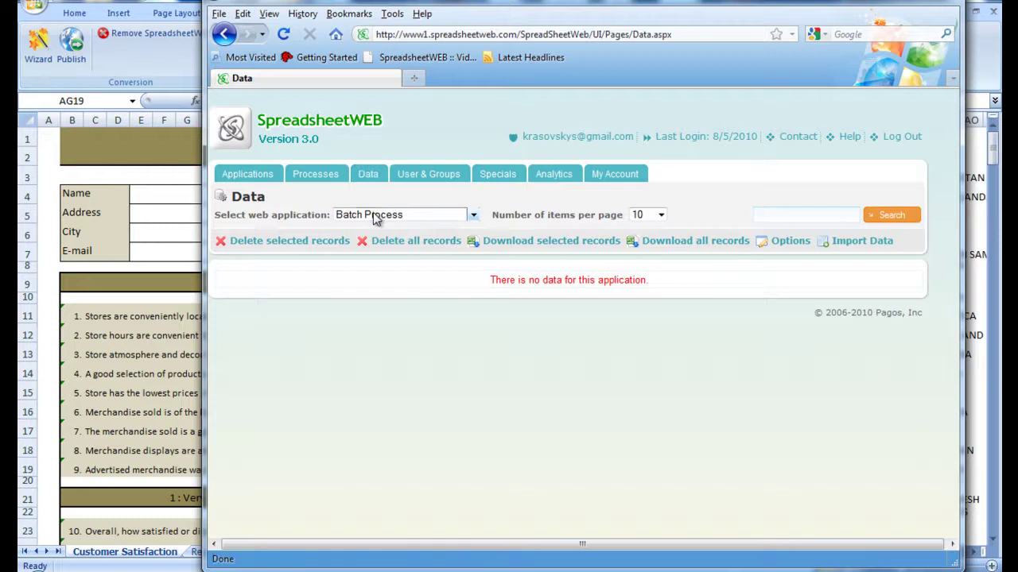
pyautogui.click(380, 215)
pyautogui.click(386, 246)
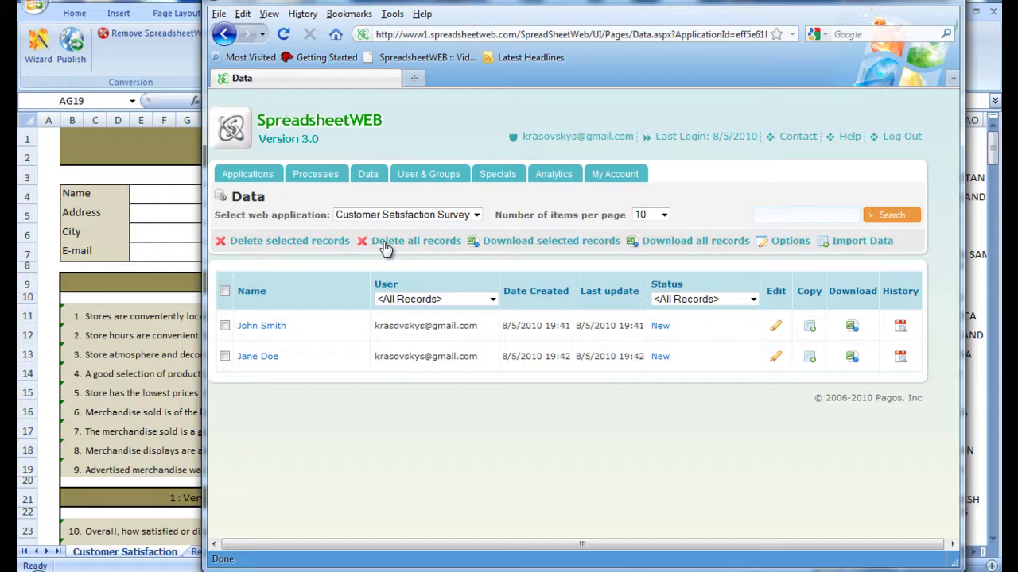
# Save the six status names, New through Reviewed, in the Options status settings.
pyautogui.click(660, 327)
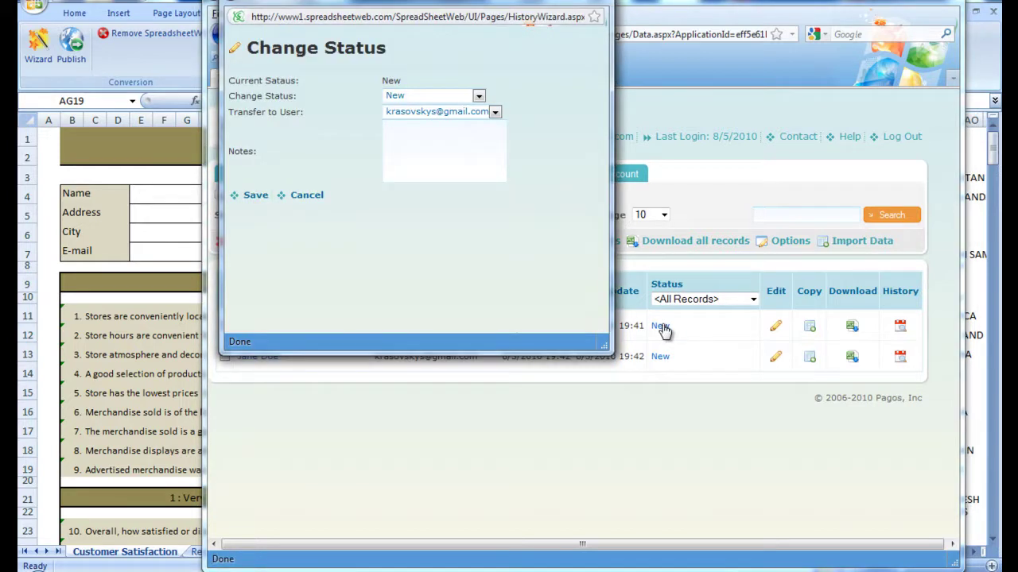
pyautogui.click(600, 5)
pyautogui.click(783, 242)
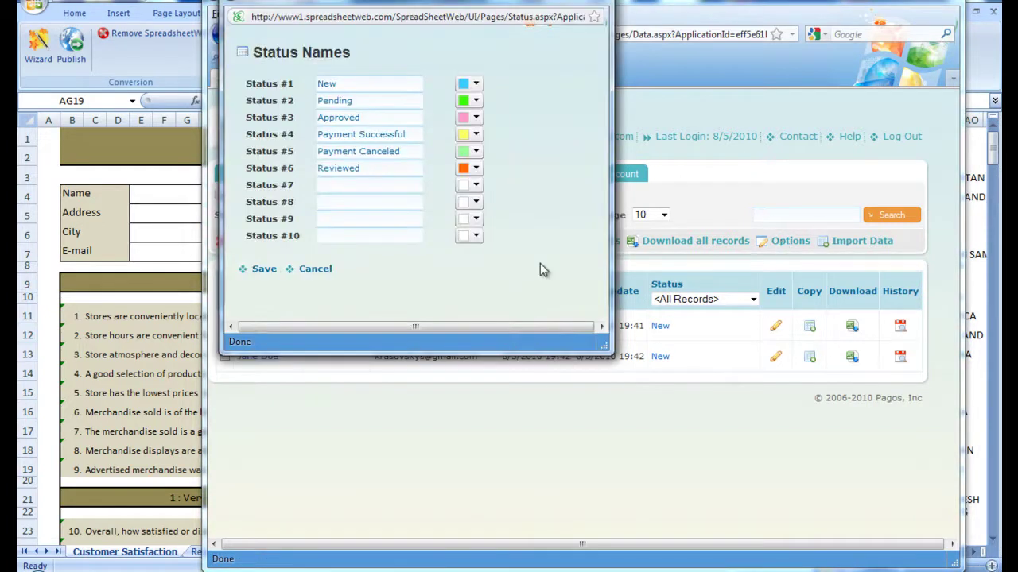
pyautogui.click(264, 270)
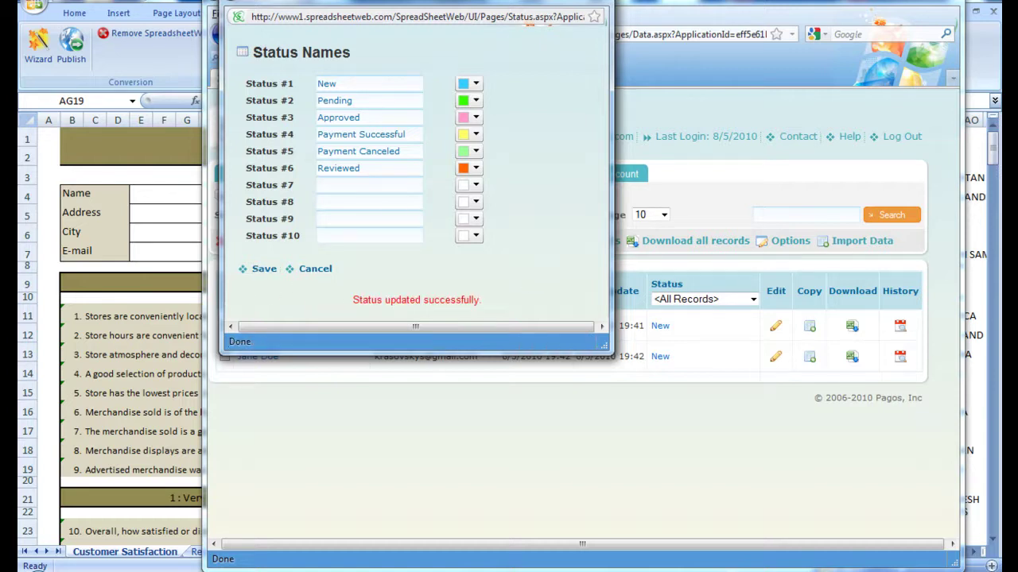
pyautogui.click(606, 3)
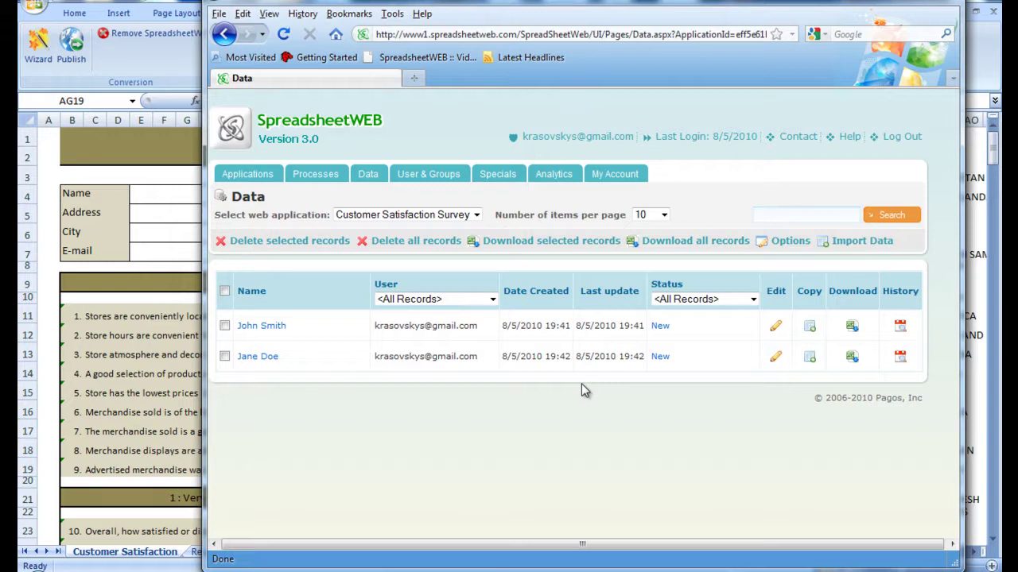
# Change the first record's status to Reviewed and open the second record's submitted form.
pyautogui.click(659, 327)
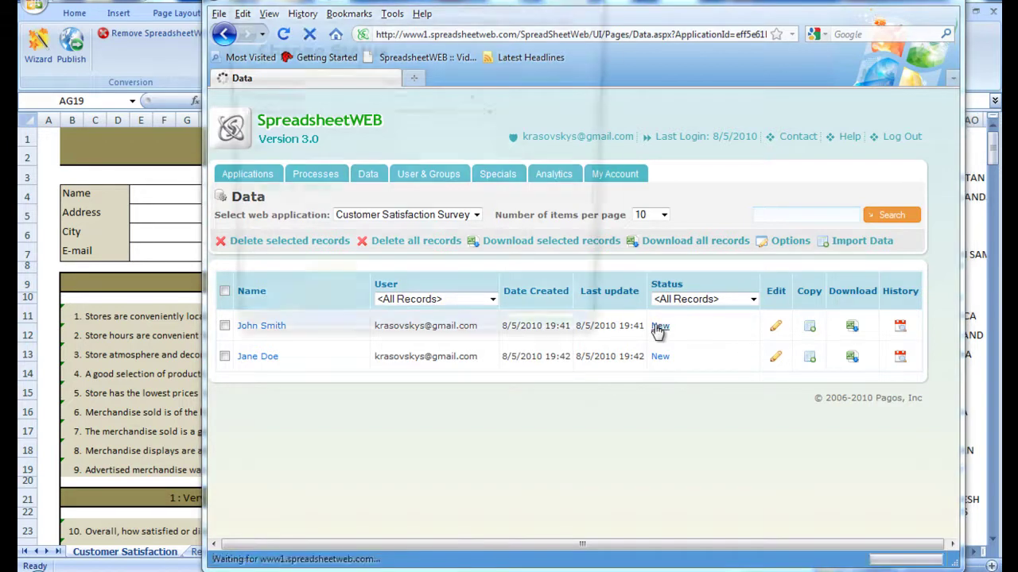
pyautogui.click(437, 97)
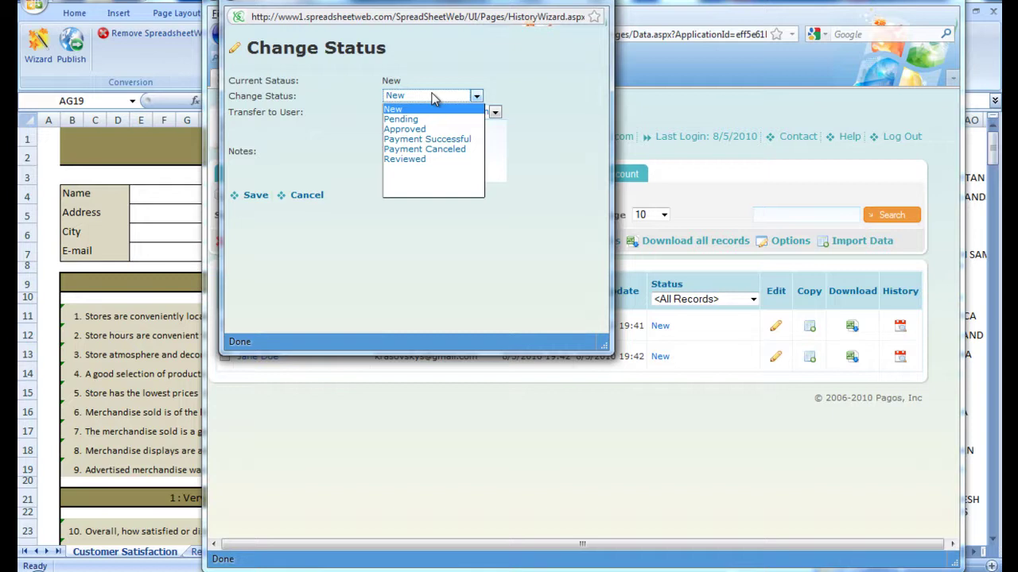
pyautogui.click(411, 161)
pyautogui.click(255, 196)
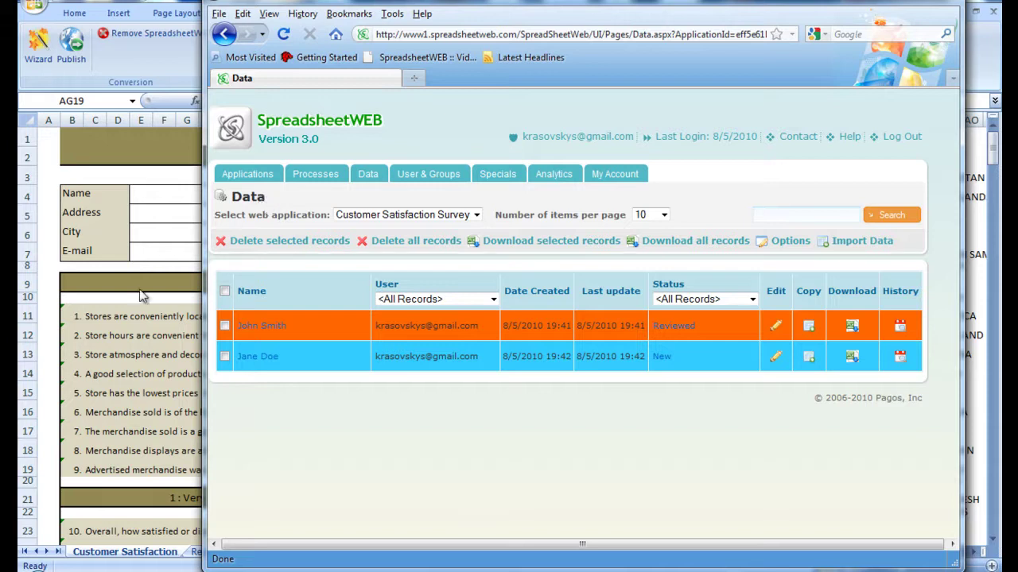
pyautogui.click(250, 359)
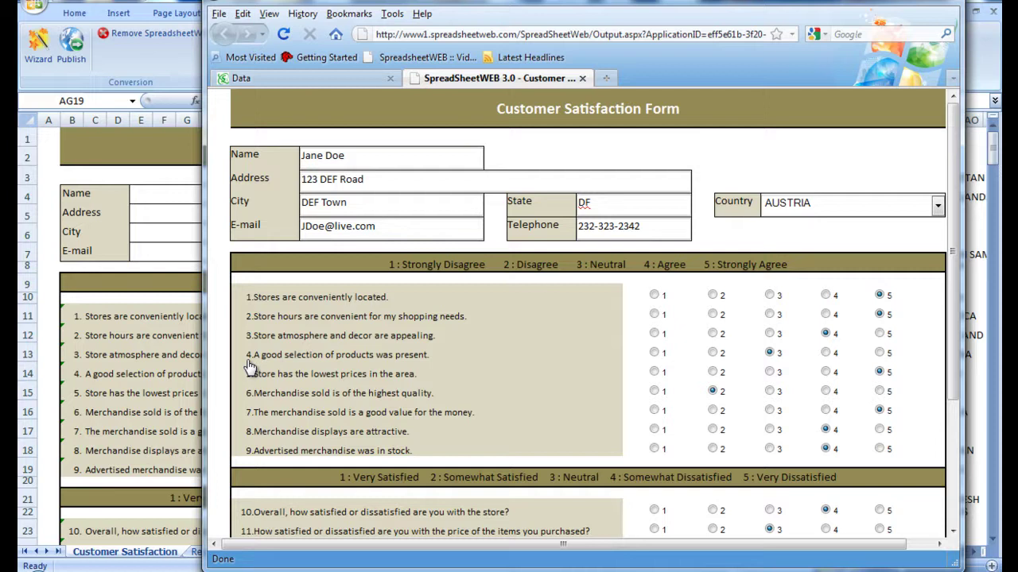
# Close the second record's form tab to return to the Data page.
pyautogui.click(583, 78)
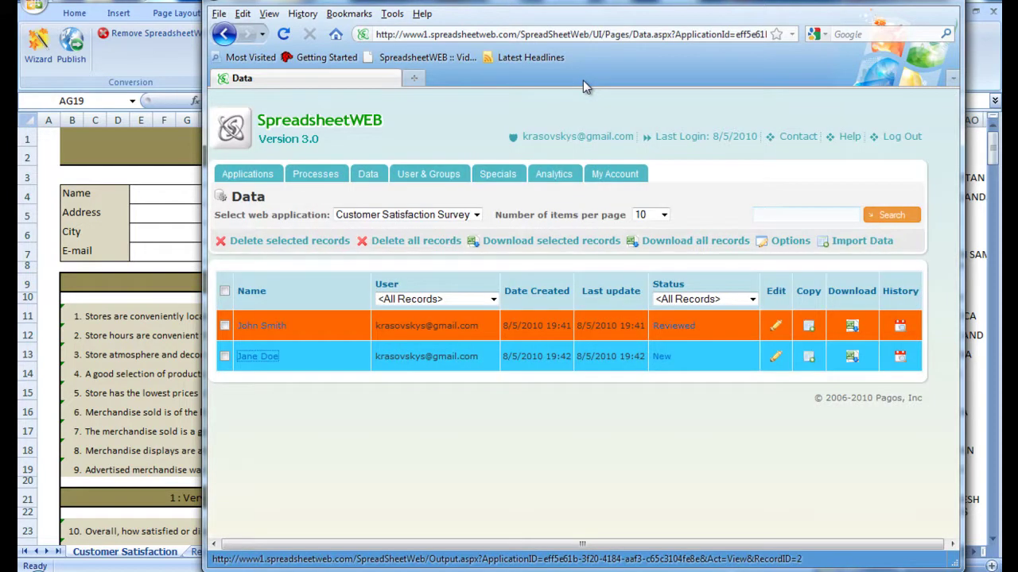
# Select both survey records and save them as Report_8_5_2010.xls.
pyautogui.click(224, 326)
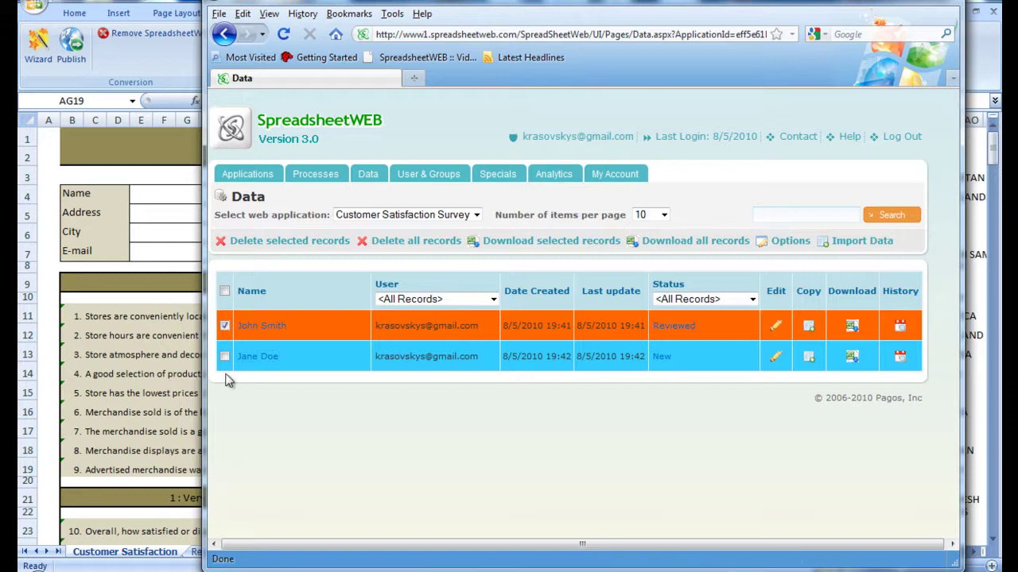
pyautogui.click(225, 357)
pyautogui.click(519, 242)
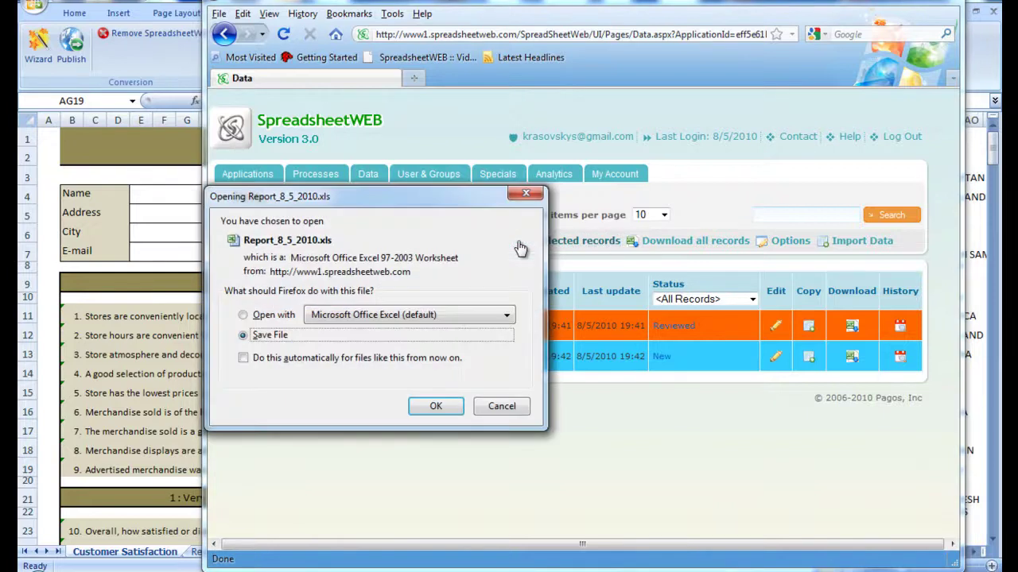
pyautogui.click(451, 407)
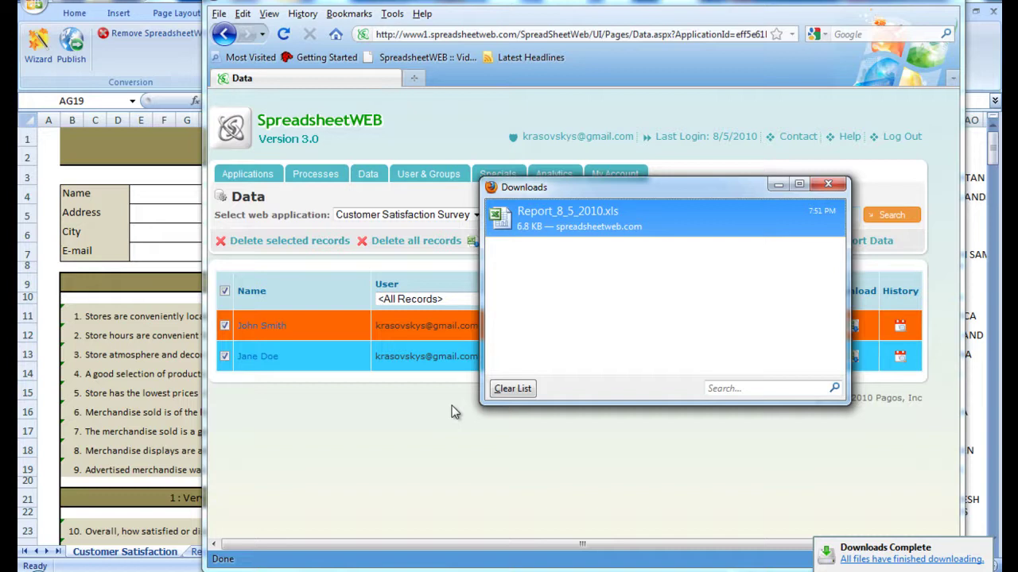
# Open Report_8_5_2010.xls from the Firefox Downloads window in Excel.
pyautogui.doubleClick(639, 209)
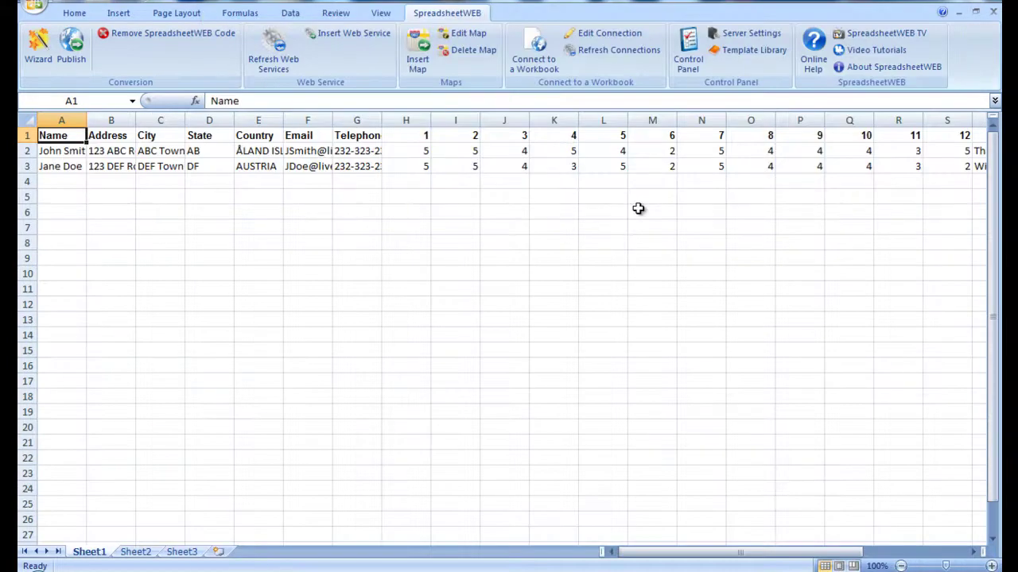